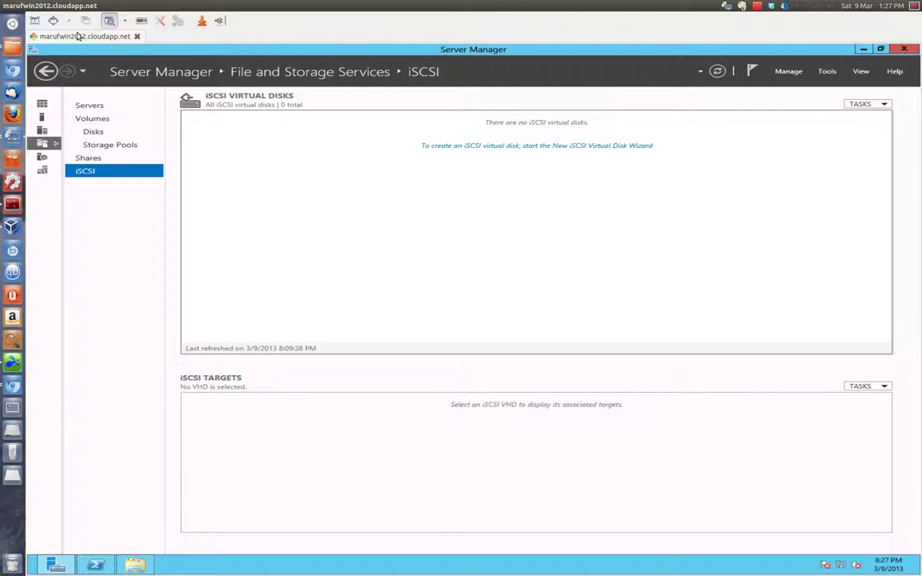
Switch the remote server session to full screen
{"action": "left_click", "coordinate": [53, 22]}
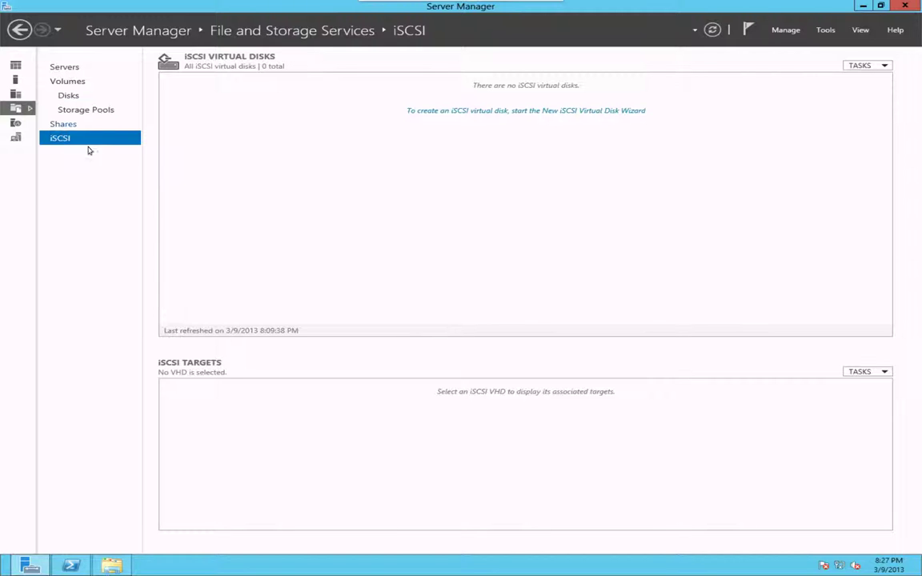
Start the Add Roles and Features wizard and advance to the Server Roles page for the local server
{"action": "left_click", "coordinate": [147, 32]}
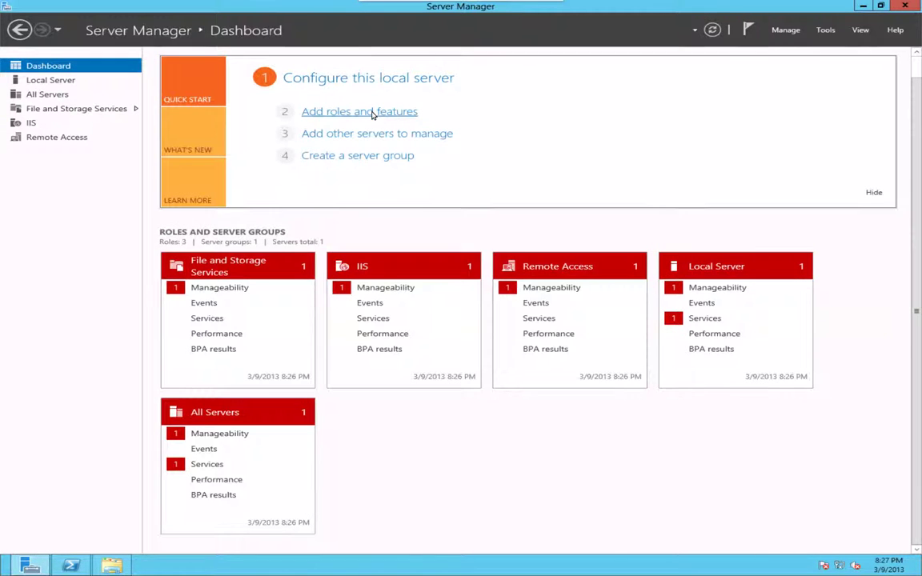
{"action": "left_click", "coordinate": [338, 114]}
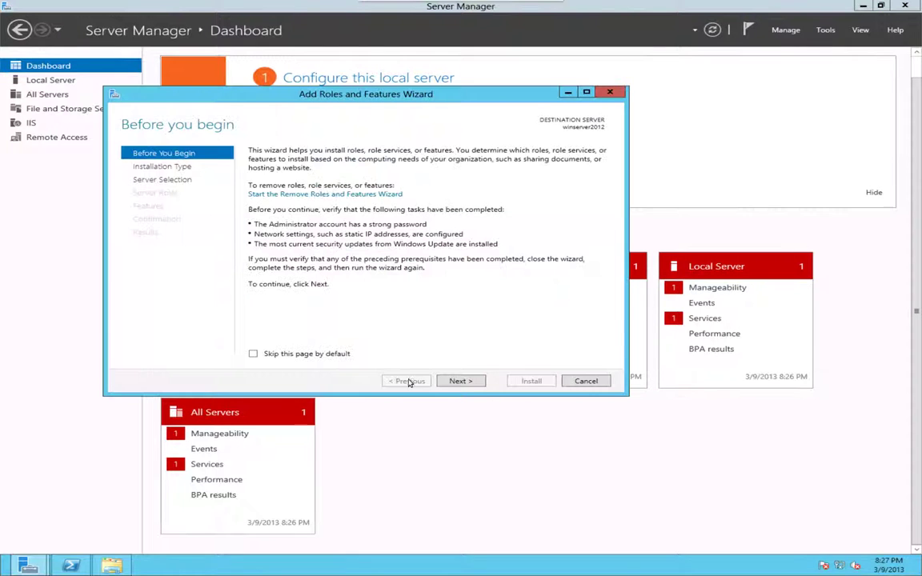
{"action": "left_click", "coordinate": [453, 383]}
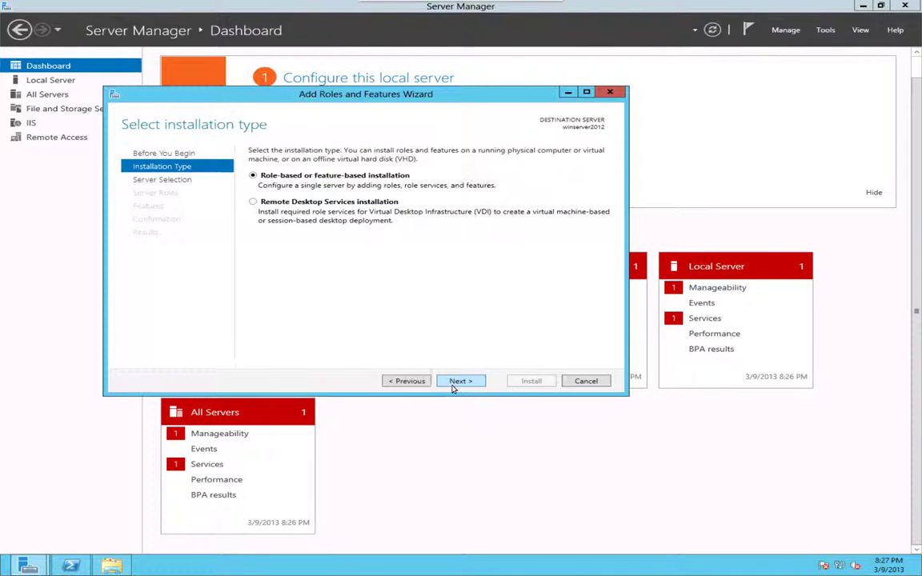
{"action": "left_click", "coordinate": [453, 384]}
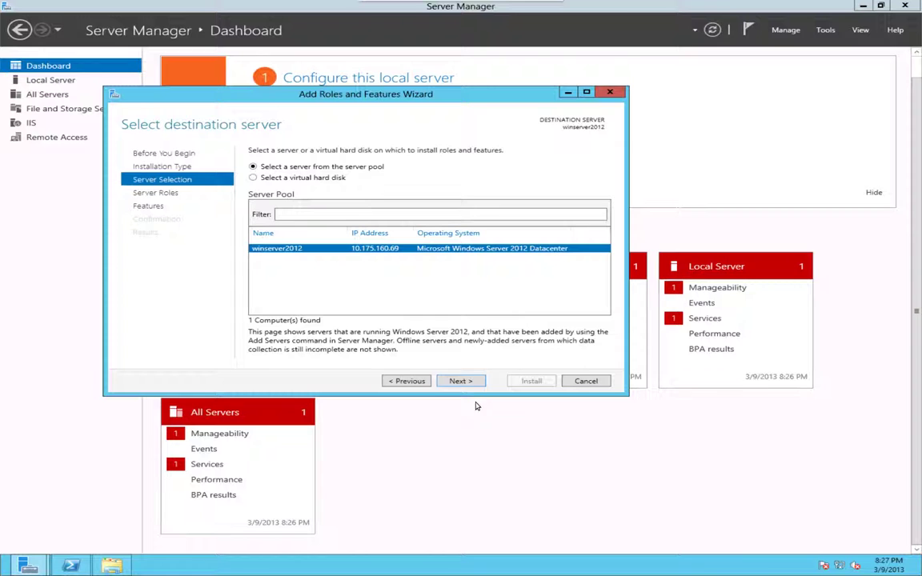
{"action": "left_click", "coordinate": [469, 382]}
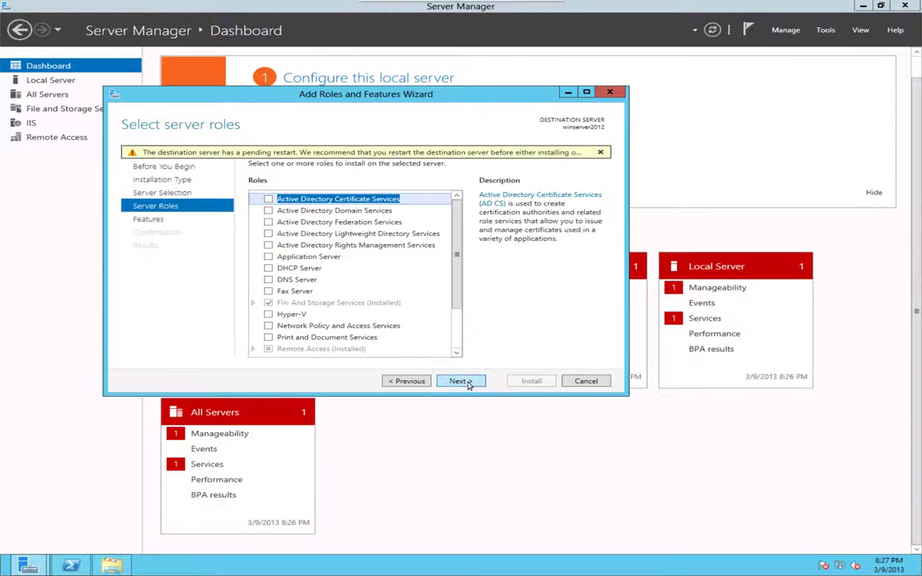
Verify iSCSI Target Server is already installed under File and iSCSI Services, then cancel the wizard
{"action": "left_click", "coordinate": [253, 302]}
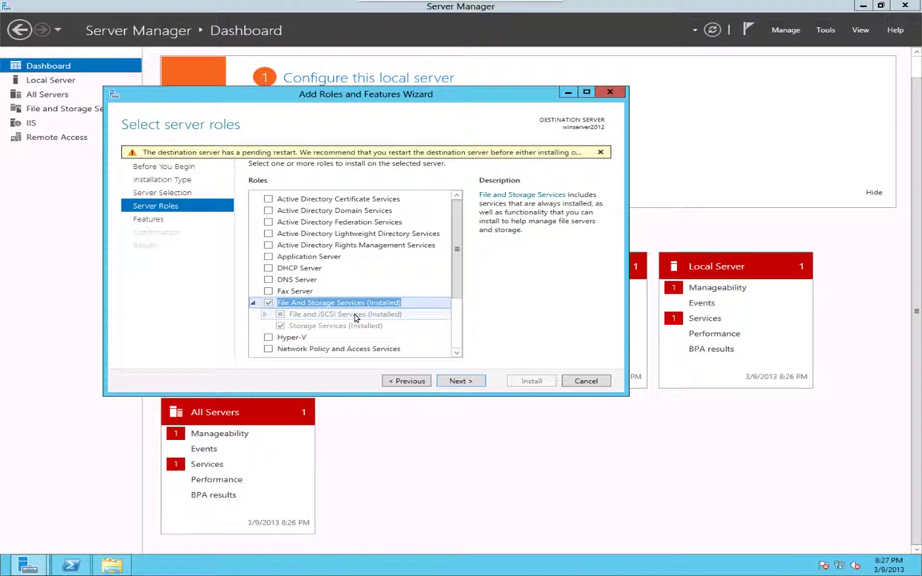
{"action": "left_click", "coordinate": [320, 315]}
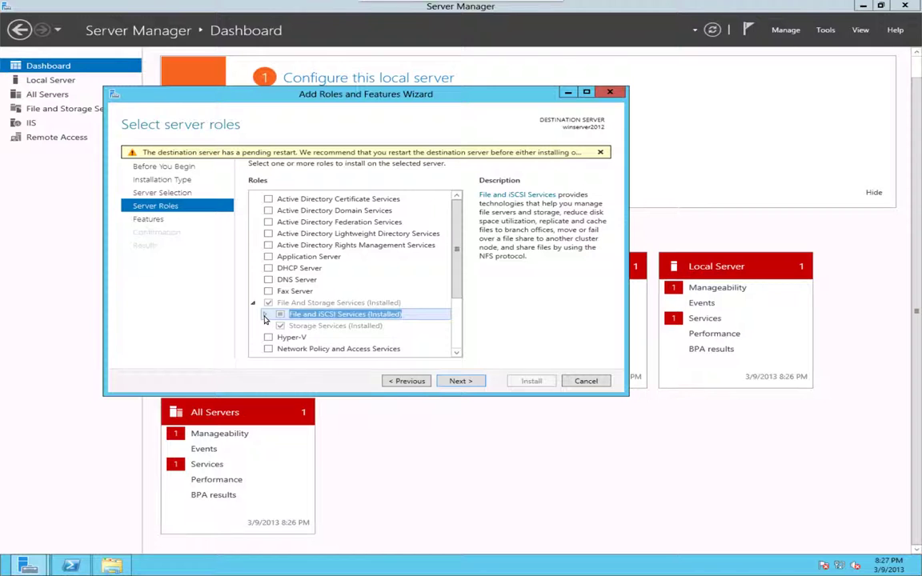
{"action": "left_click", "coordinate": [266, 317]}
{"action": "scroll", "coordinate": [413, 250], "scroll_direction": "down", "scroll_amount": 4}
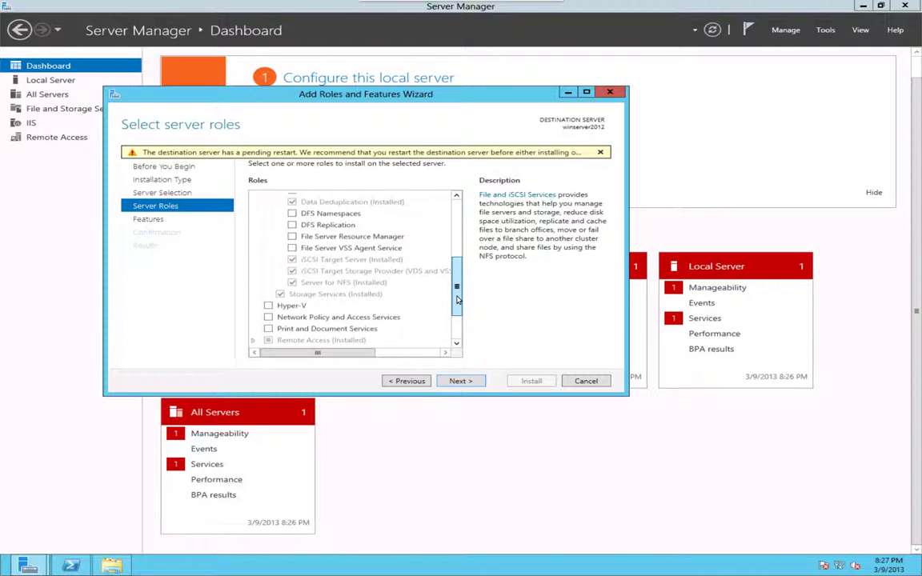
{"action": "left_click", "coordinate": [325, 259]}
{"action": "left_click", "coordinate": [323, 275]}
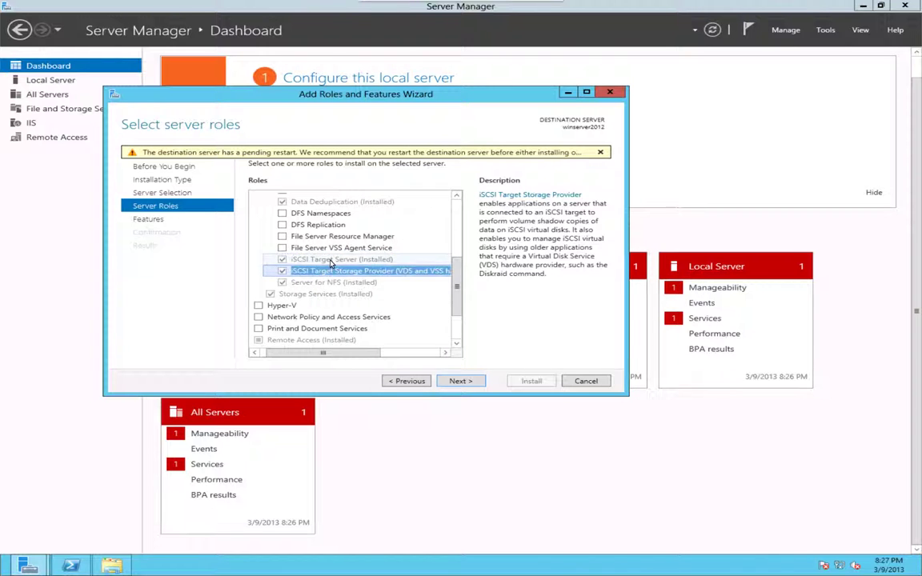
{"action": "left_click", "coordinate": [336, 260]}
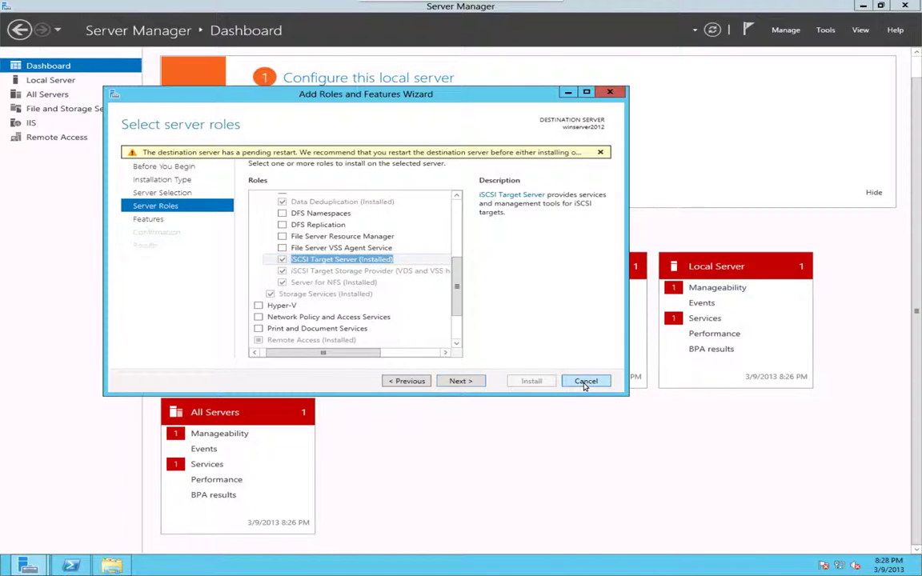
{"action": "left_click", "coordinate": [585, 382]}
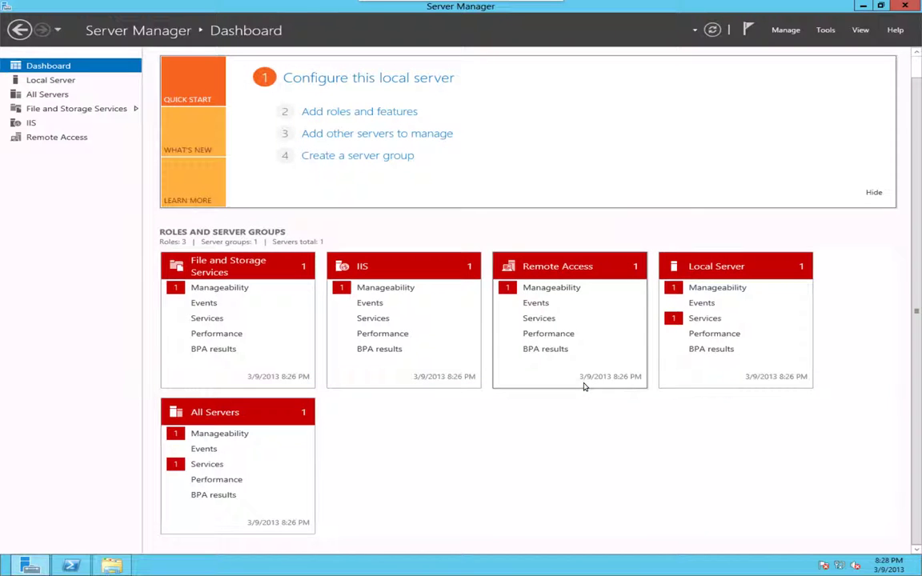
Launch New iSCSI Virtual Disk from the Tasks menu on File and Storage Services' iSCSI page
{"action": "left_click", "coordinate": [61, 110]}
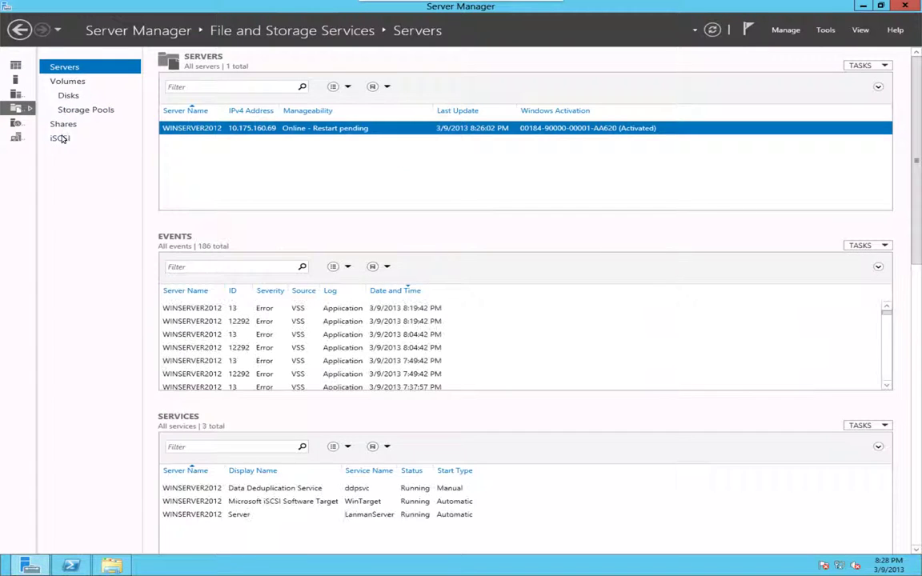
{"action": "left_click", "coordinate": [60, 138]}
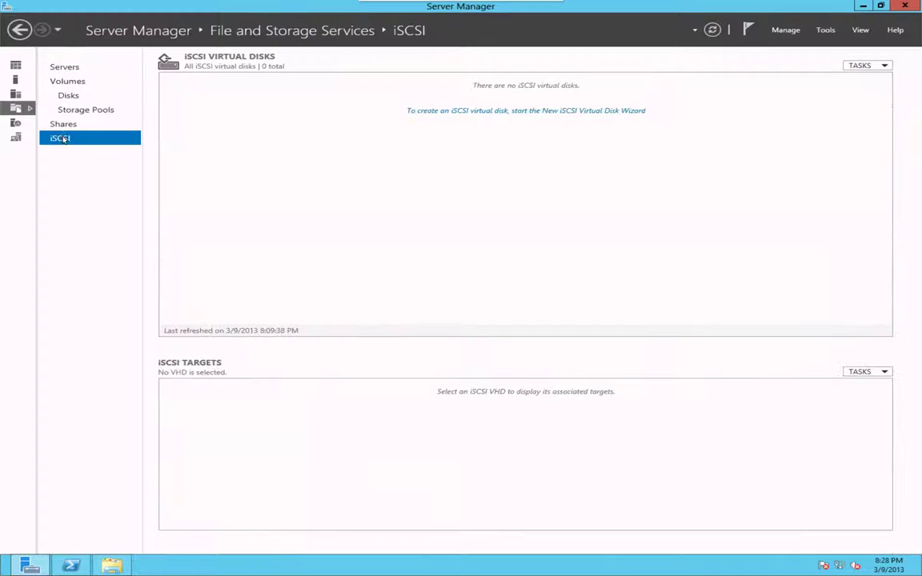
{"action": "left_click", "coordinate": [872, 66]}
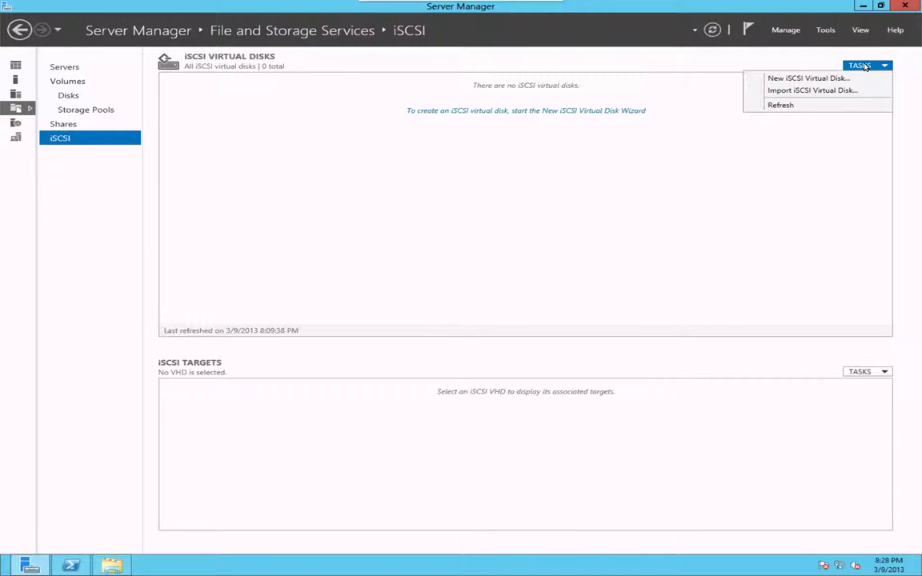
{"action": "left_click", "coordinate": [794, 79]}
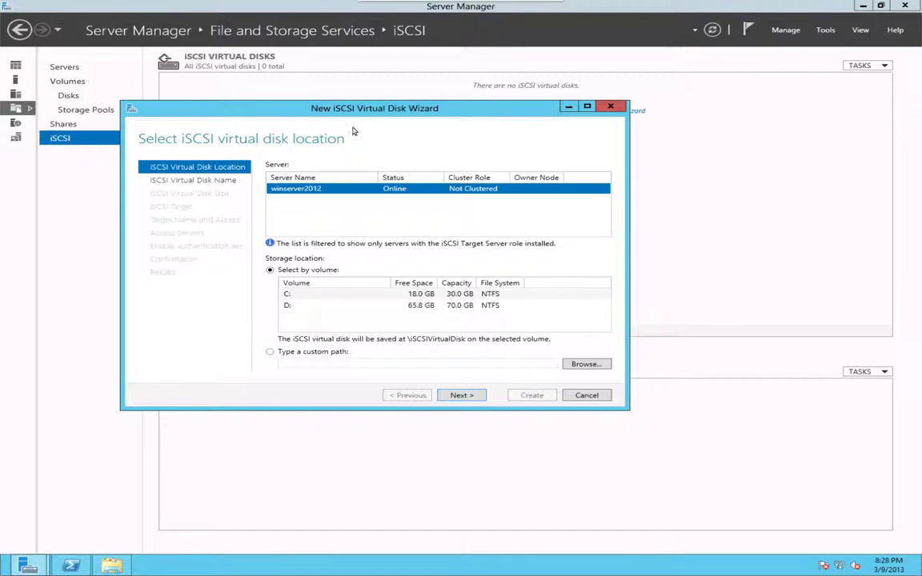
Pick volume D: as the virtual disk location, giving path D:\iSCSIVirtualDisks\
{"action": "left_click_drag", "start_coordinate": [333, 102], "coordinate": [478, 119]}
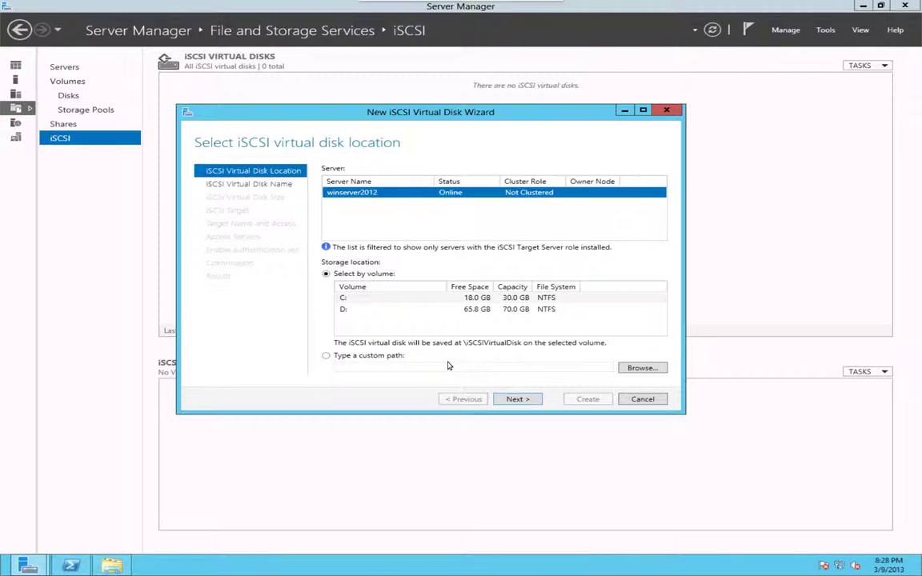
{"action": "left_click", "coordinate": [382, 120]}
{"action": "left_click_drag", "start_coordinate": [383, 118], "coordinate": [404, 89]}
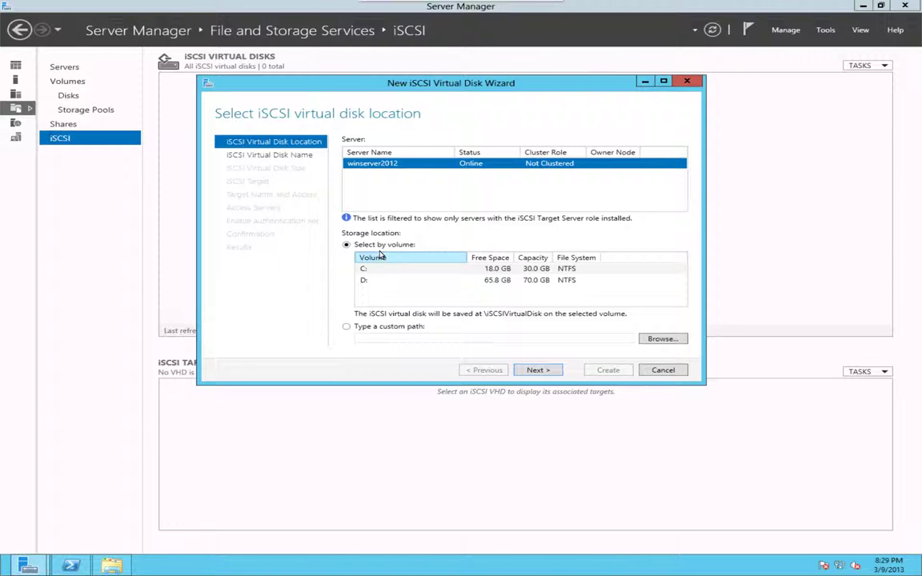
{"action": "left_click", "coordinate": [438, 281]}
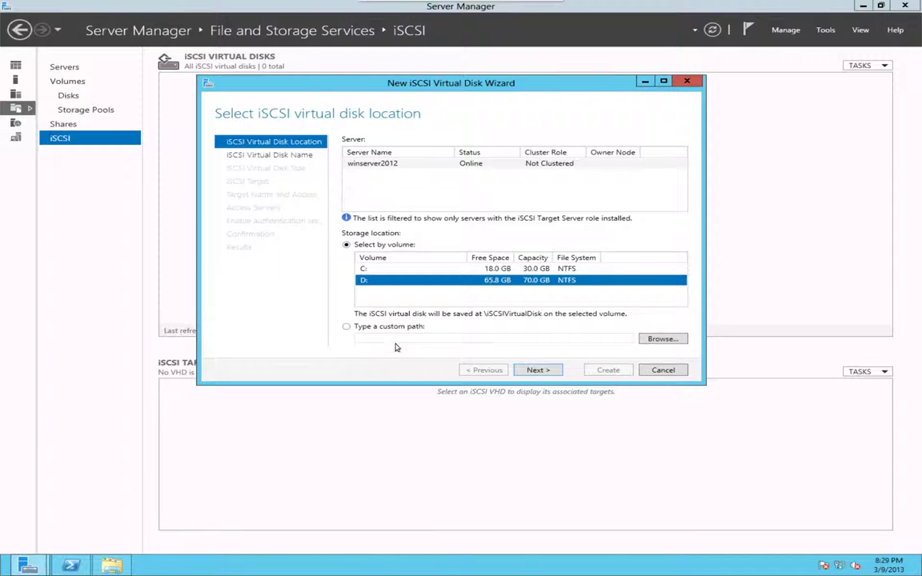
{"action": "left_click", "coordinate": [547, 372]}
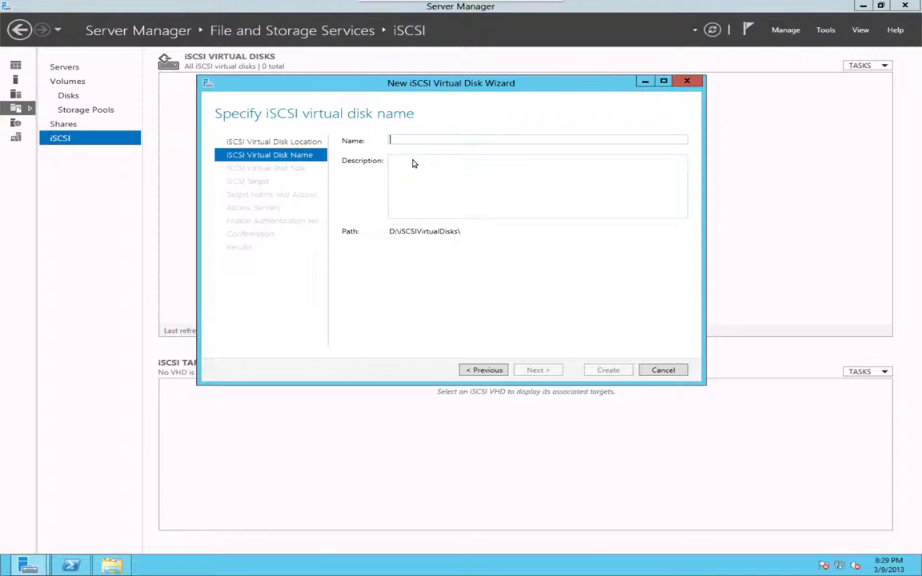
Enter LUN1 as the virtual disk name, producing D:\iSCSIVirtualDisks\LUN1.vhd
{"action": "type", "text": "LUN"}
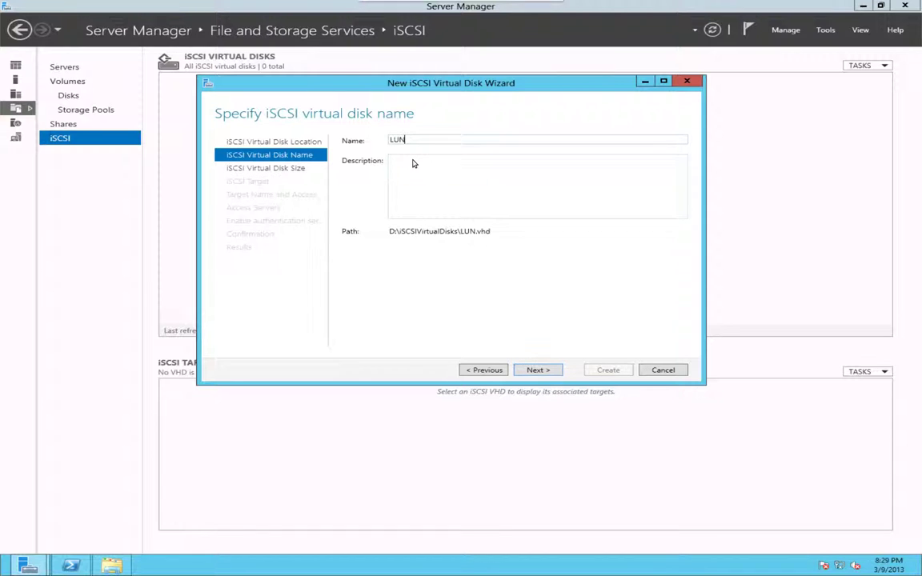
{"action": "type", "text": "1"}
{"action": "left_click", "coordinate": [491, 370]}
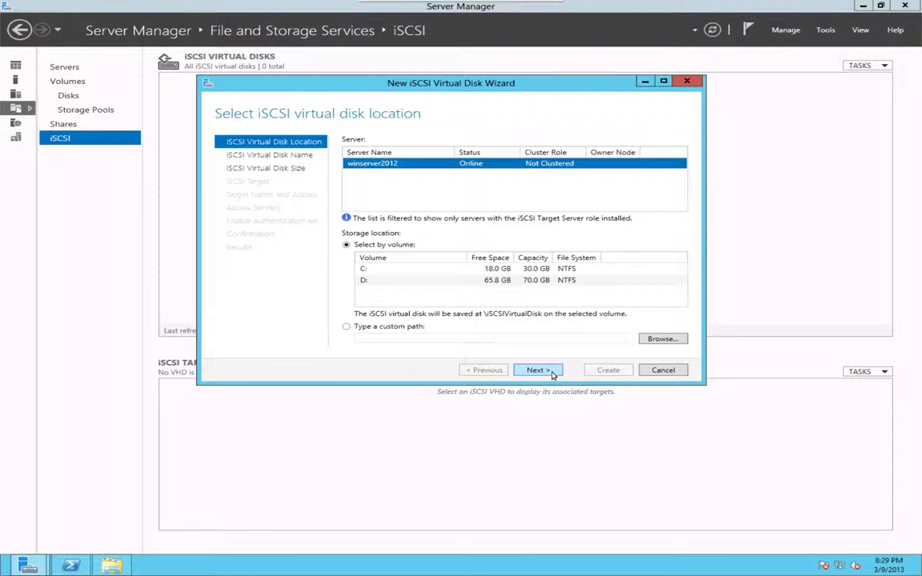
{"action": "left_click", "coordinate": [552, 373]}
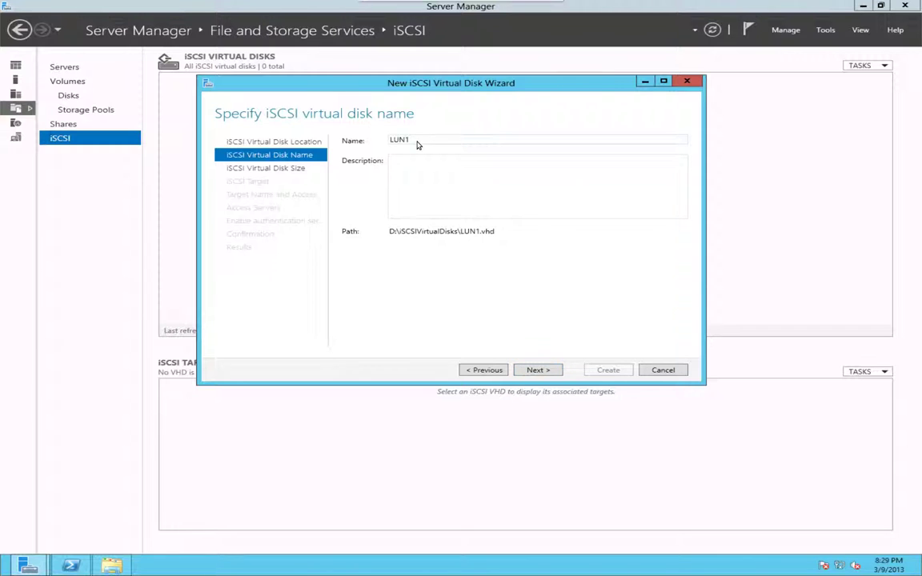
{"action": "double_click", "coordinate": [417, 143]}
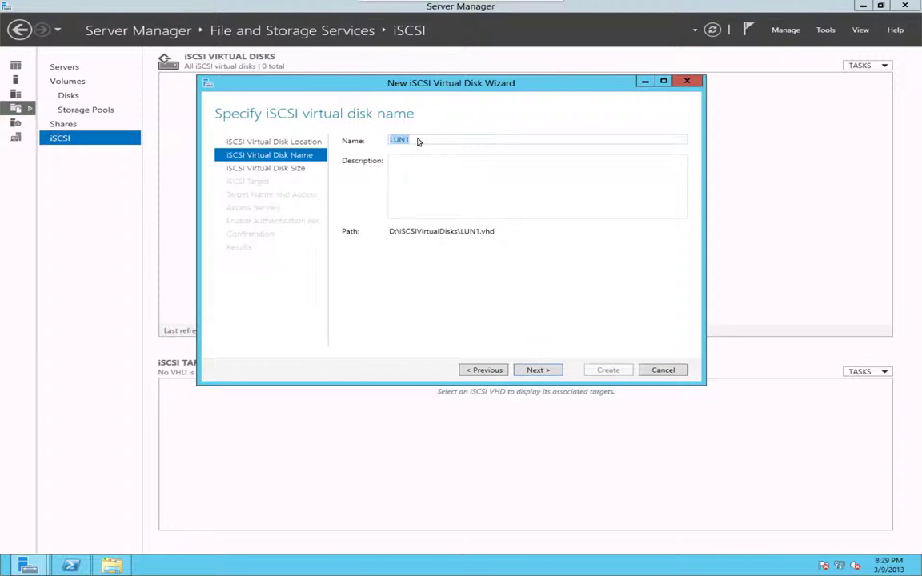
{"action": "left_click", "coordinate": [538, 370]}
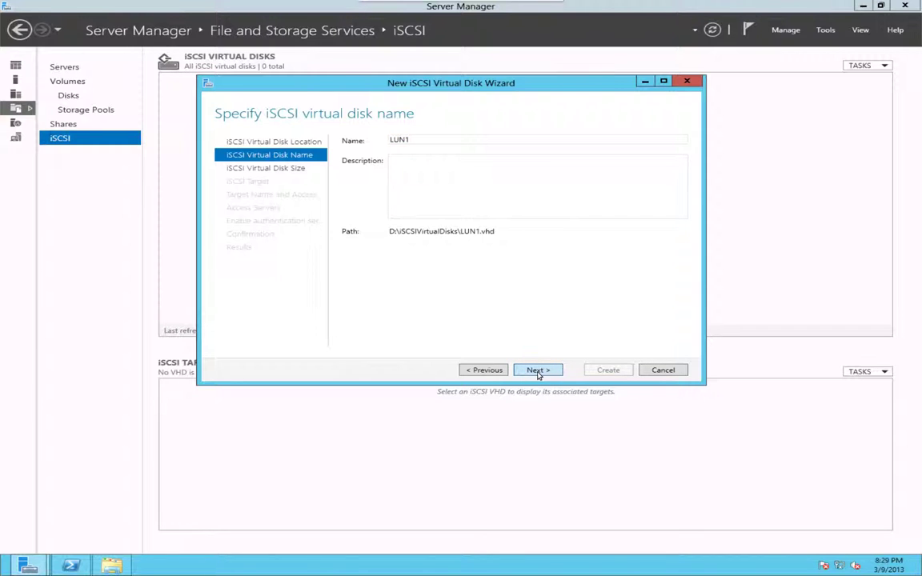
{"action": "left_click", "coordinate": [420, 193]}
Set the virtual disk size to 10 GB and keep New iSCSI target selected
{"action": "left_click", "coordinate": [535, 369]}
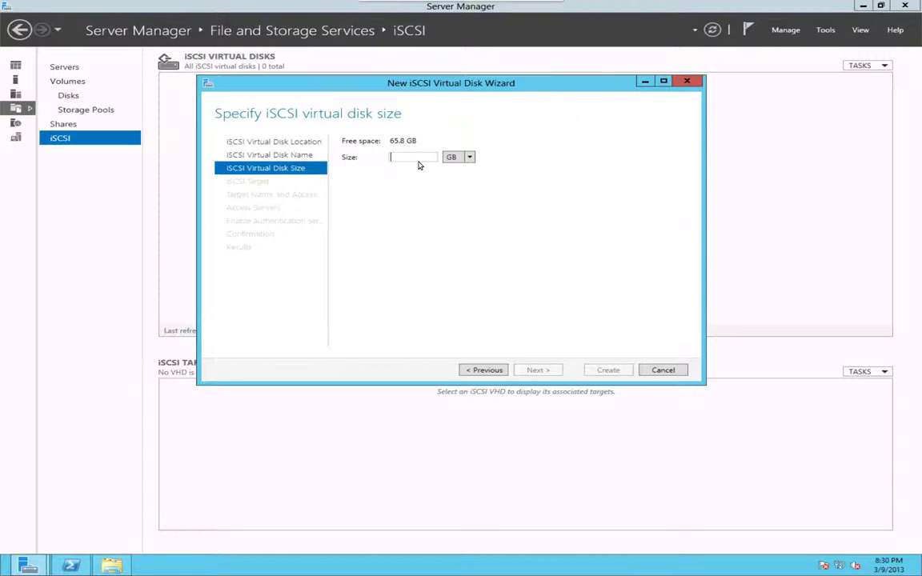
{"action": "type", "text": "10"}
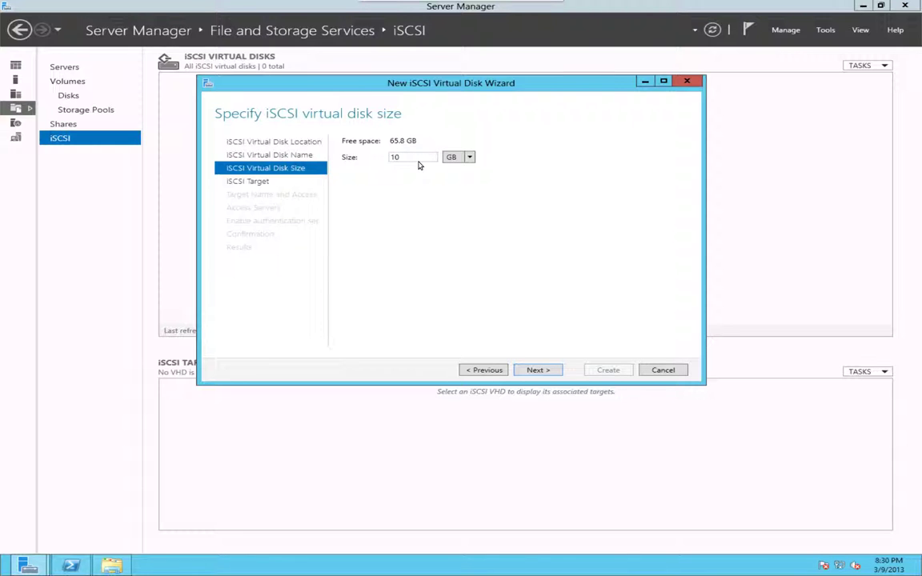
{"action": "left_click", "coordinate": [538, 369]}
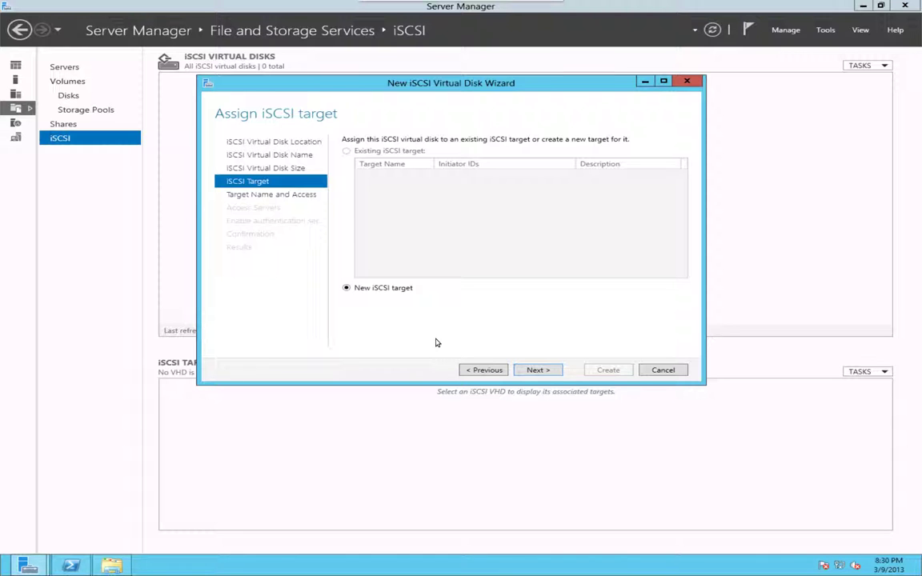
{"action": "left_click", "coordinate": [555, 370]}
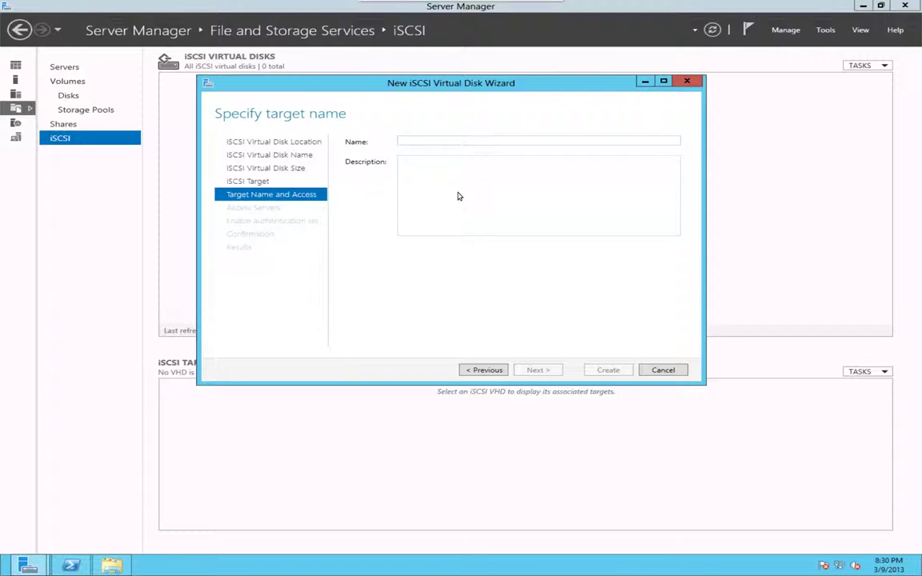
Enter win2012azure as the iSCSI target name and advance to Access Servers
{"action": "type", "text": "win2012azure"}
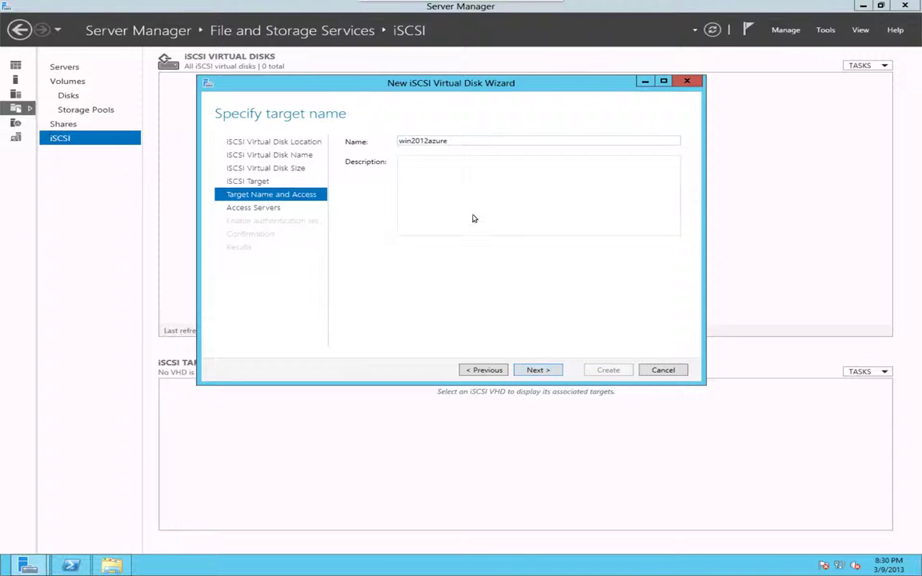
{"action": "left_click", "coordinate": [472, 219]}
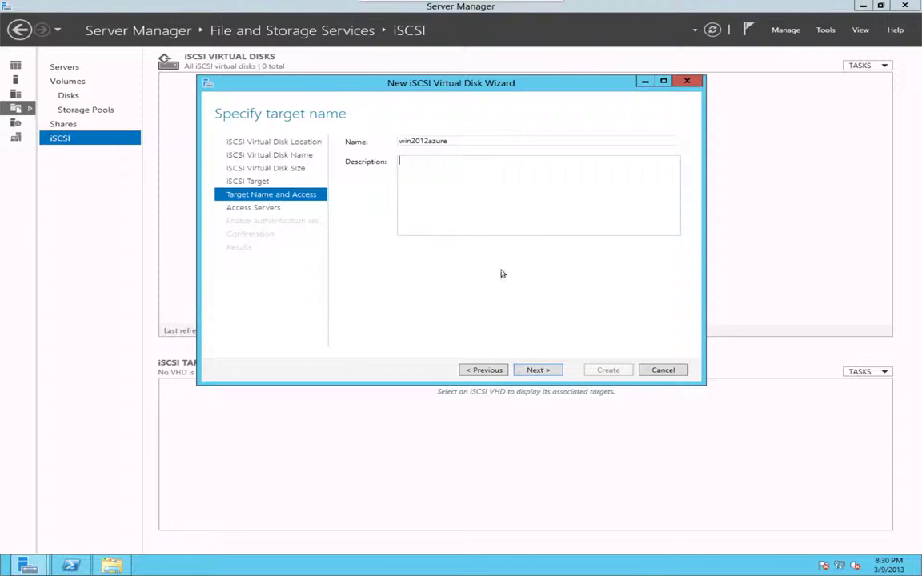
{"action": "left_click", "coordinate": [526, 370]}
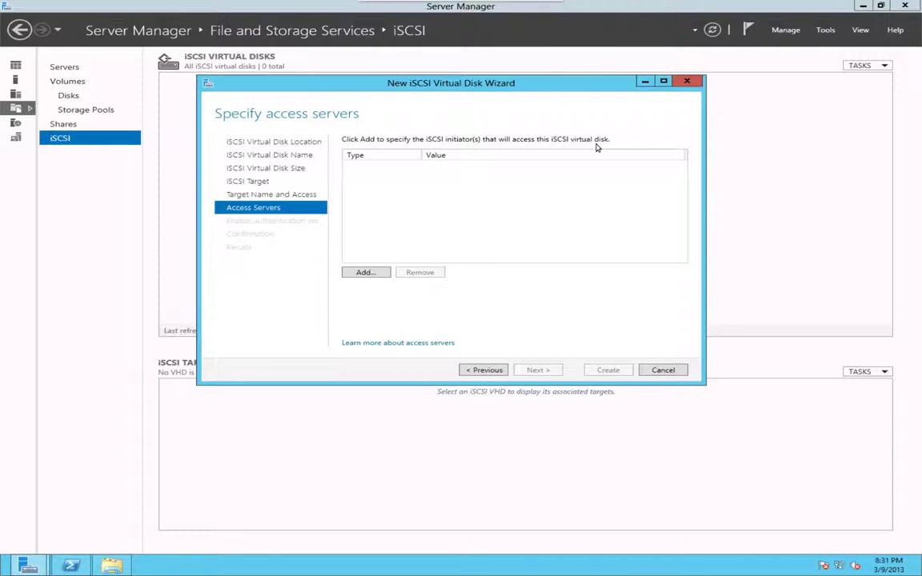
Open the Add initiator ID dialog, cancel it once, then reopen it
{"action": "left_click", "coordinate": [373, 272]}
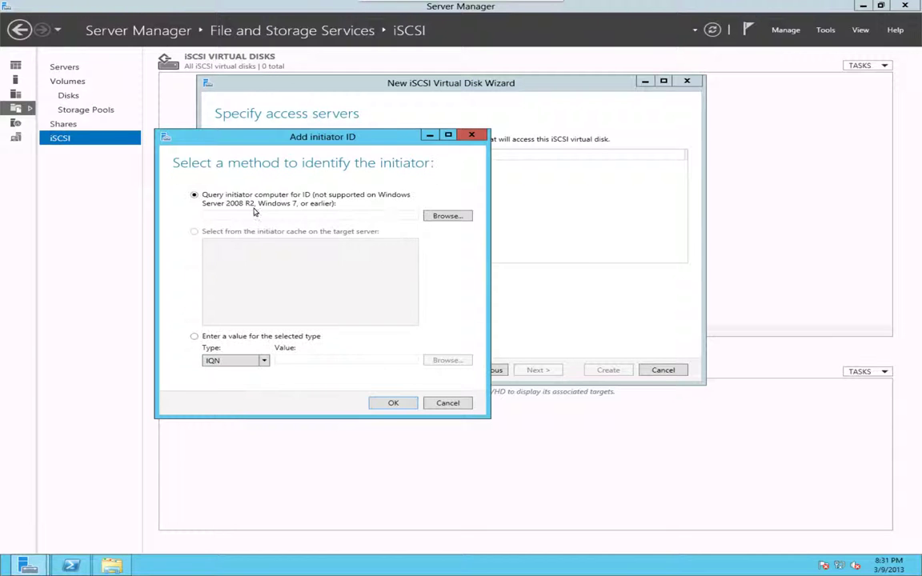
{"action": "left_click_drag", "start_coordinate": [283, 133], "coordinate": [457, 117]}
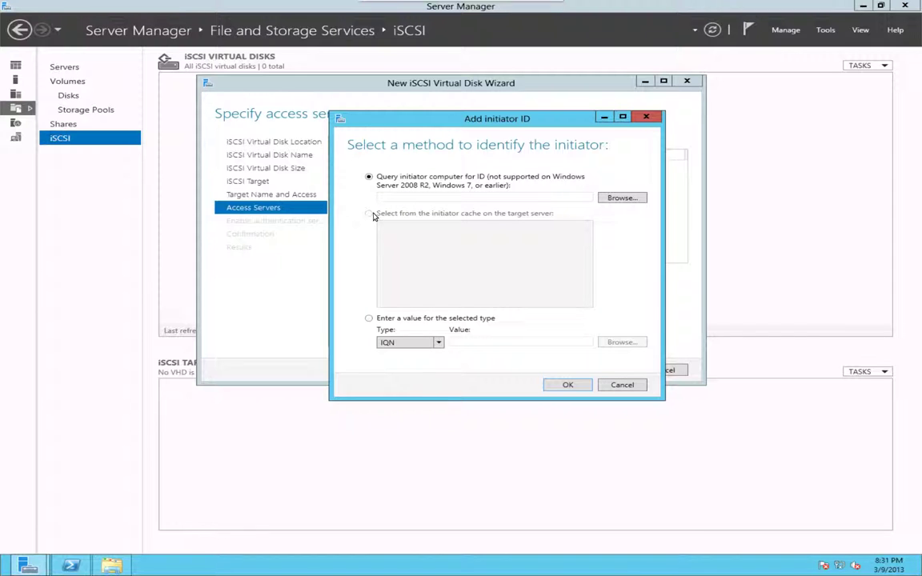
{"action": "left_click", "coordinate": [469, 343]}
{"action": "left_click", "coordinate": [622, 385]}
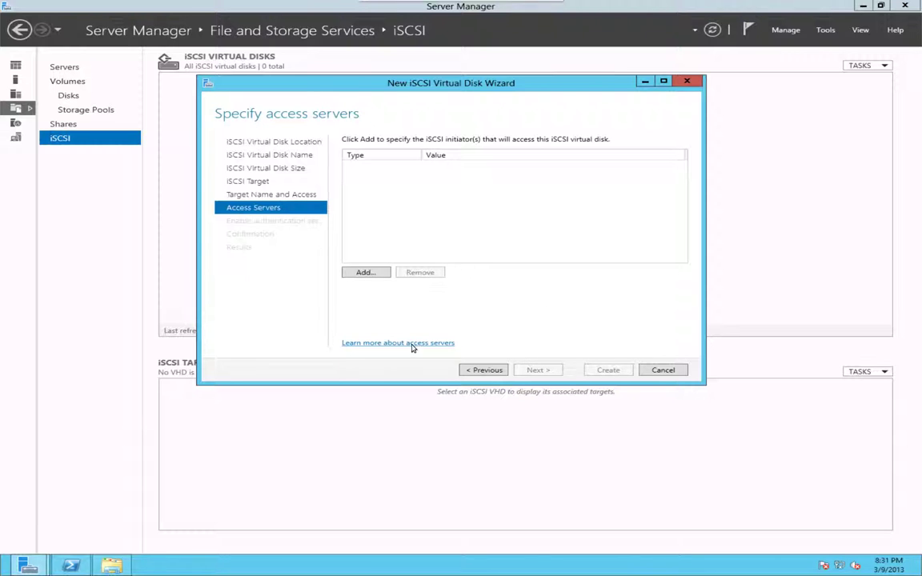
{"action": "left_click", "coordinate": [365, 272]}
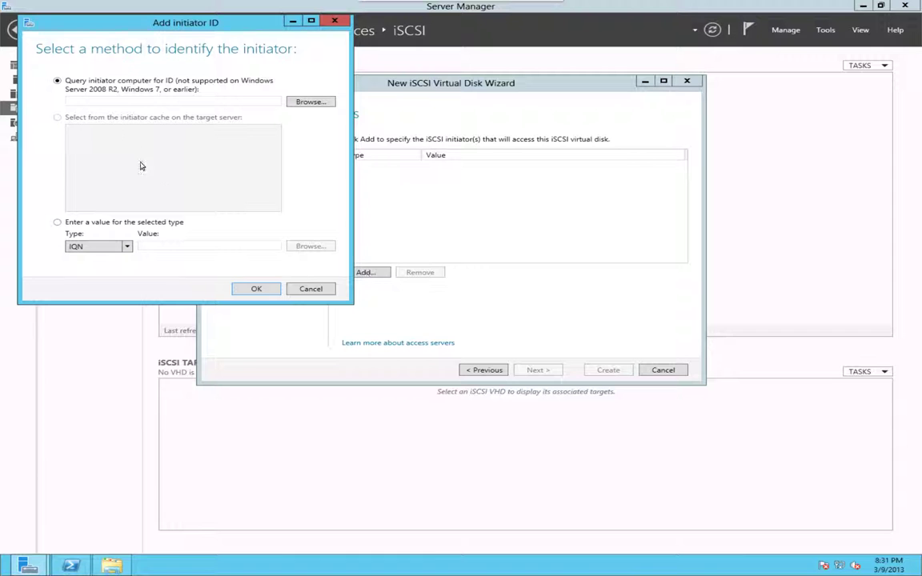
{"action": "left_click_drag", "start_coordinate": [171, 23], "coordinate": [368, 68]}
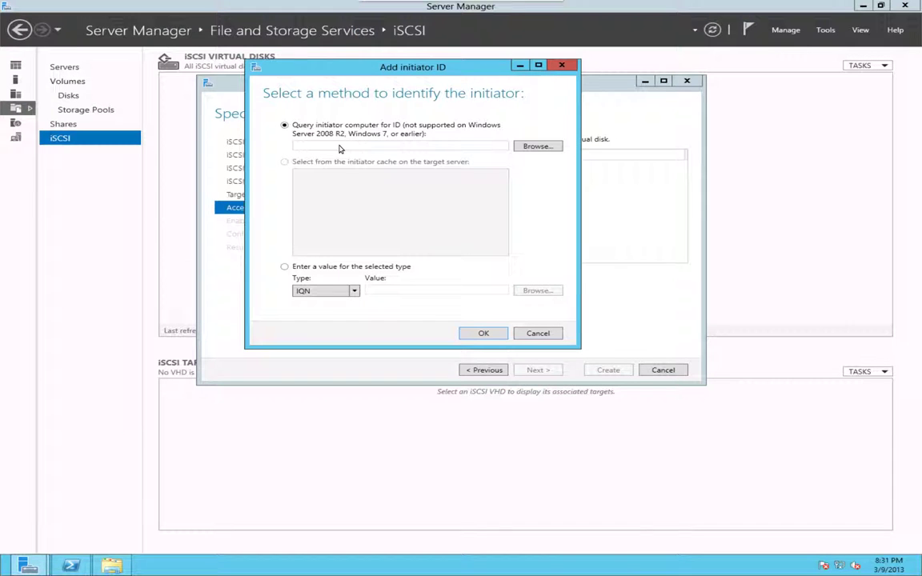
Try browsing for the initiator computer in location winserver2012 with advanced search, then cancel
{"action": "left_click", "coordinate": [537, 148]}
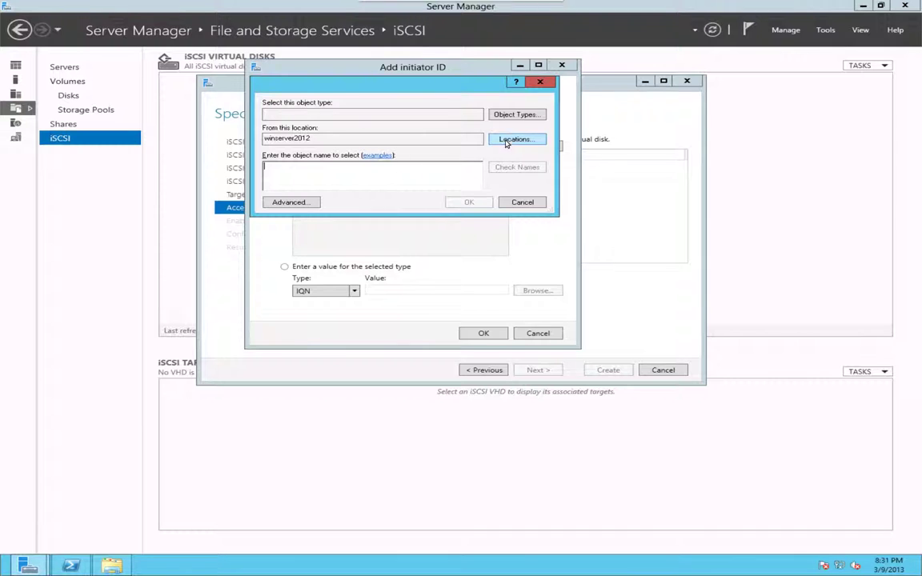
{"action": "left_click", "coordinate": [513, 140]}
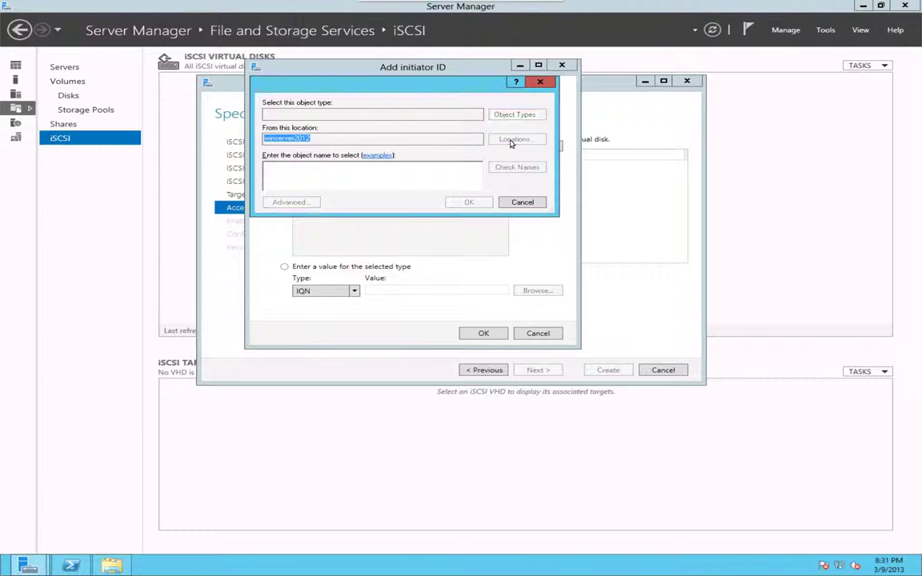
{"action": "left_click", "coordinate": [320, 156]}
{"action": "left_click", "coordinate": [319, 148]}
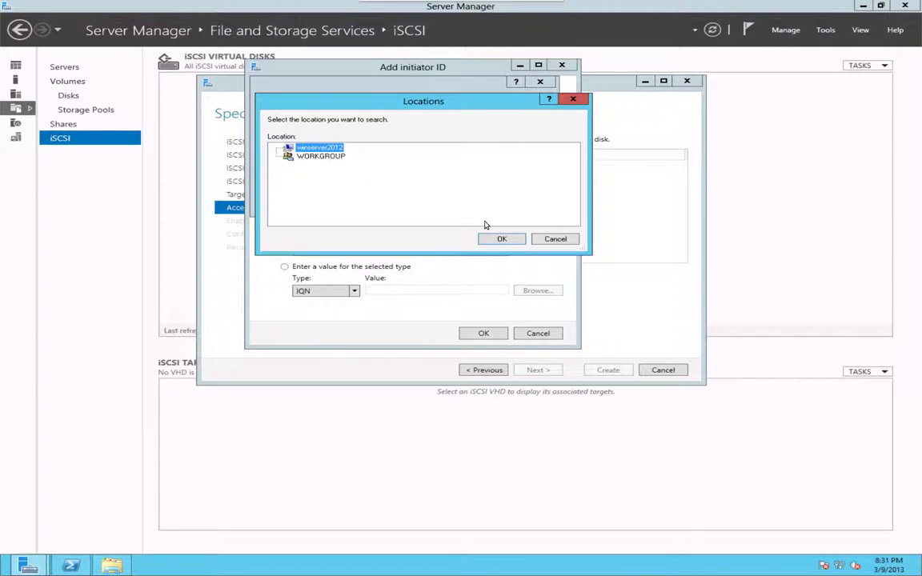
{"action": "left_click", "coordinate": [500, 239]}
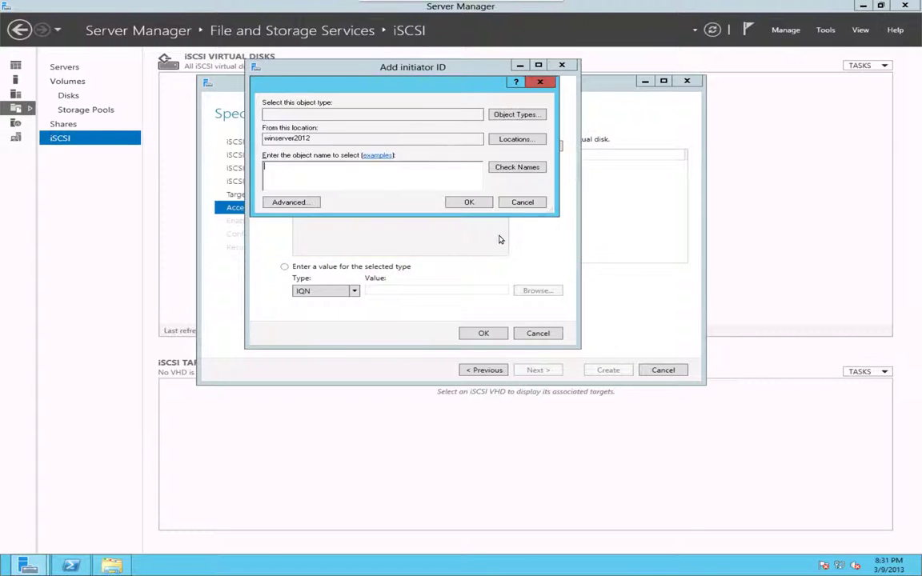
{"action": "left_click", "coordinate": [293, 202]}
{"action": "left_click", "coordinate": [560, 204]}
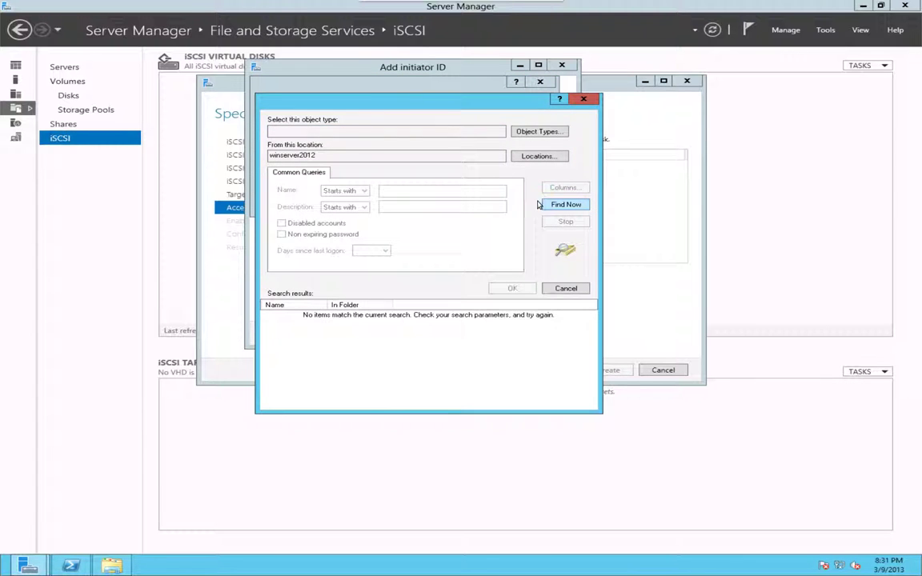
{"action": "left_click", "coordinate": [566, 288]}
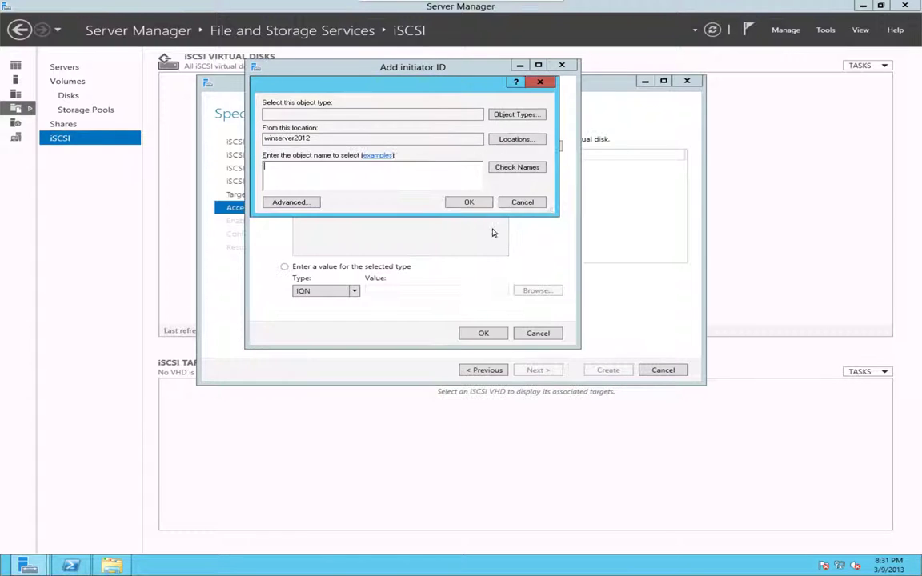
{"action": "left_click", "coordinate": [522, 201]}
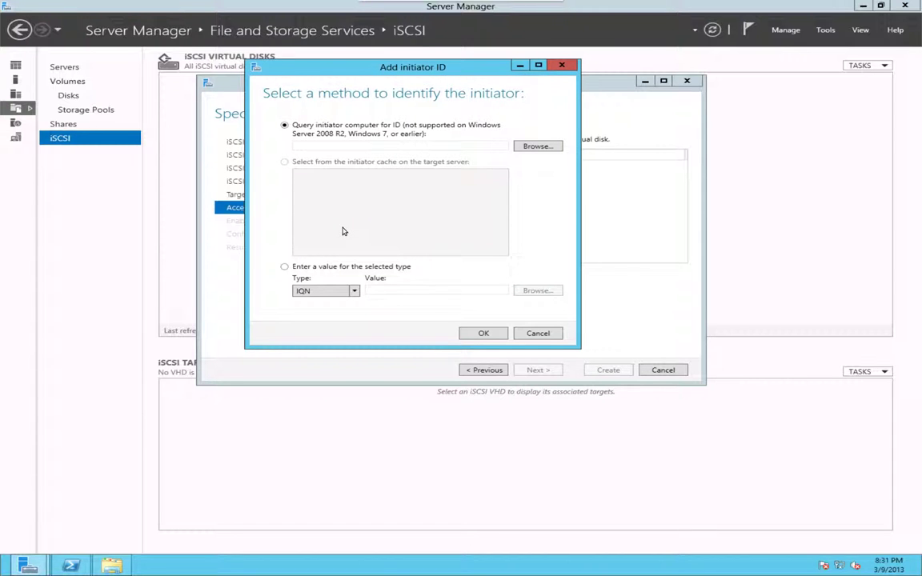
Identify the initiator by IP Address with the value 192.168.1.100
{"action": "left_click", "coordinate": [317, 291]}
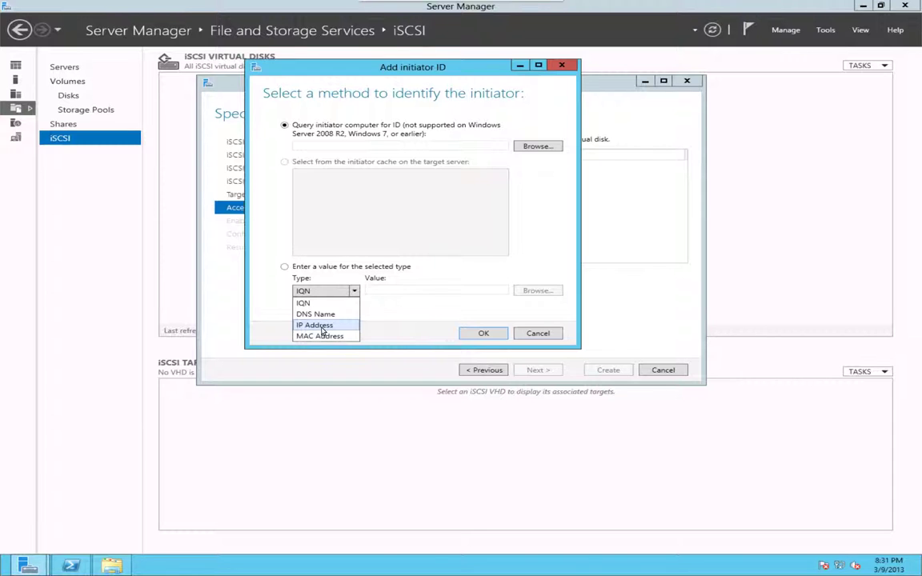
{"action": "left_click", "coordinate": [335, 326]}
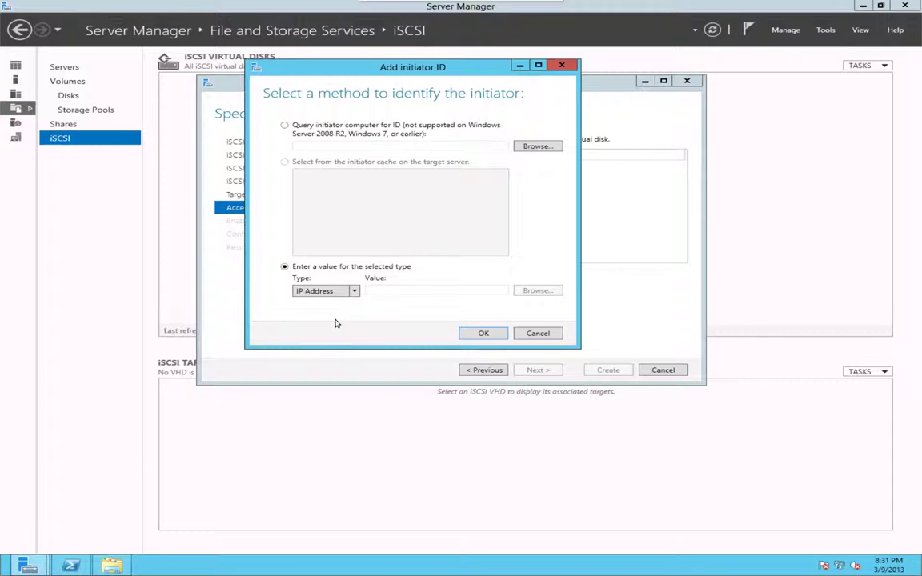
{"action": "left_click", "coordinate": [406, 293]}
{"action": "type", "text": "192.1"}
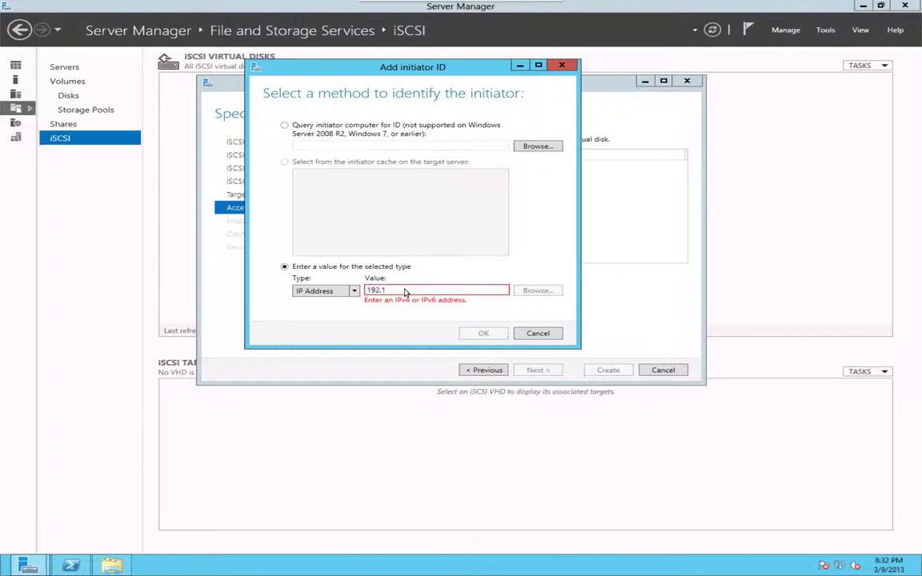
{"action": "type", "text": "68.1.100"}
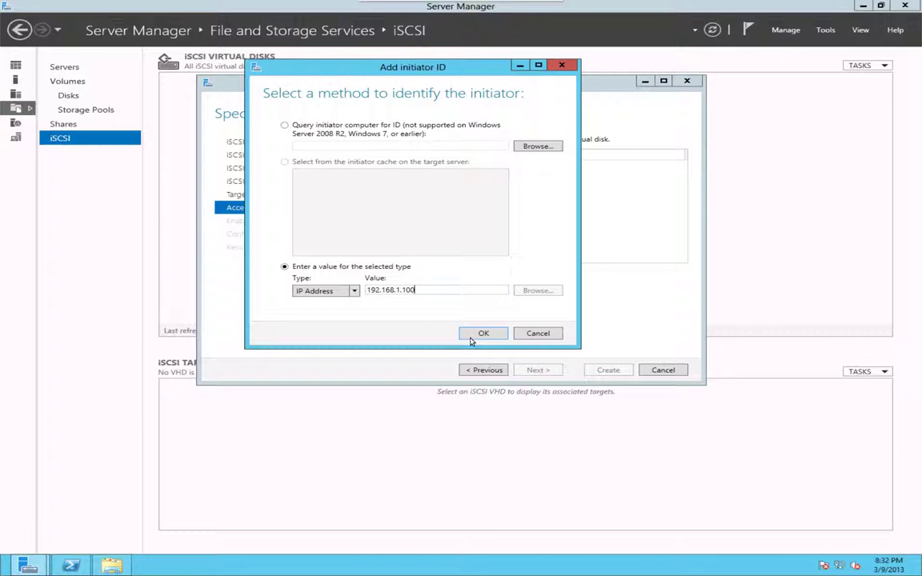
{"action": "left_click", "coordinate": [355, 290]}
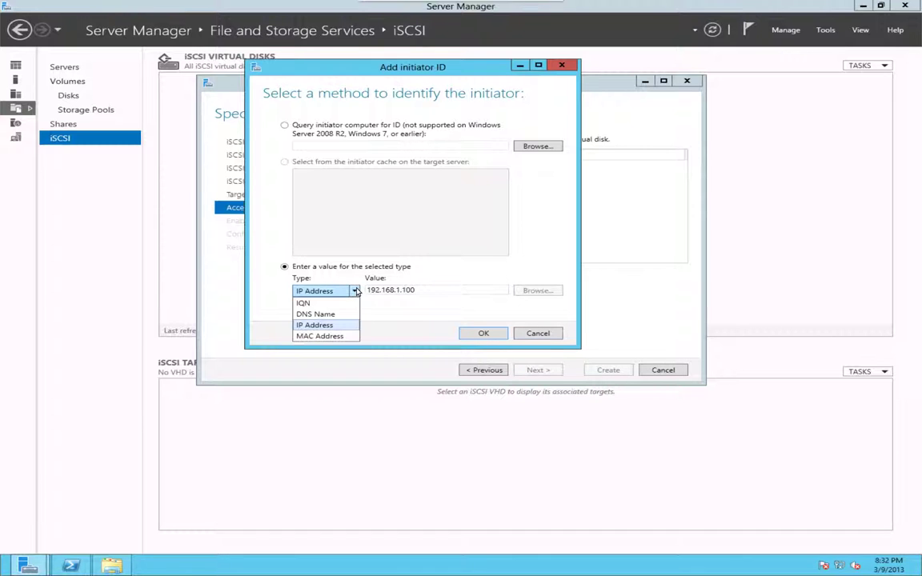
{"action": "left_click", "coordinate": [355, 291]}
Add the 192.168.1.100 initiator to the access list and advance to authentication
{"action": "left_click", "coordinate": [480, 340]}
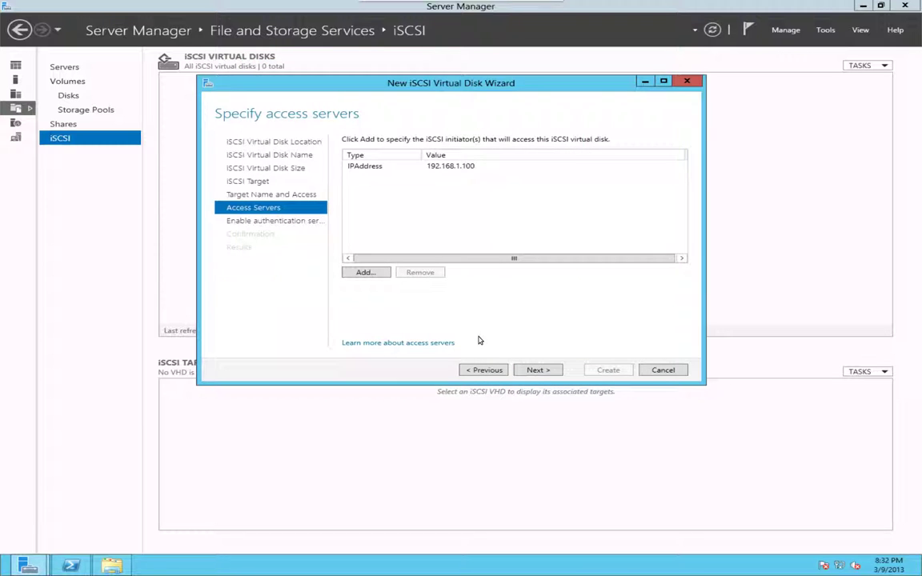
{"action": "left_click", "coordinate": [531, 372]}
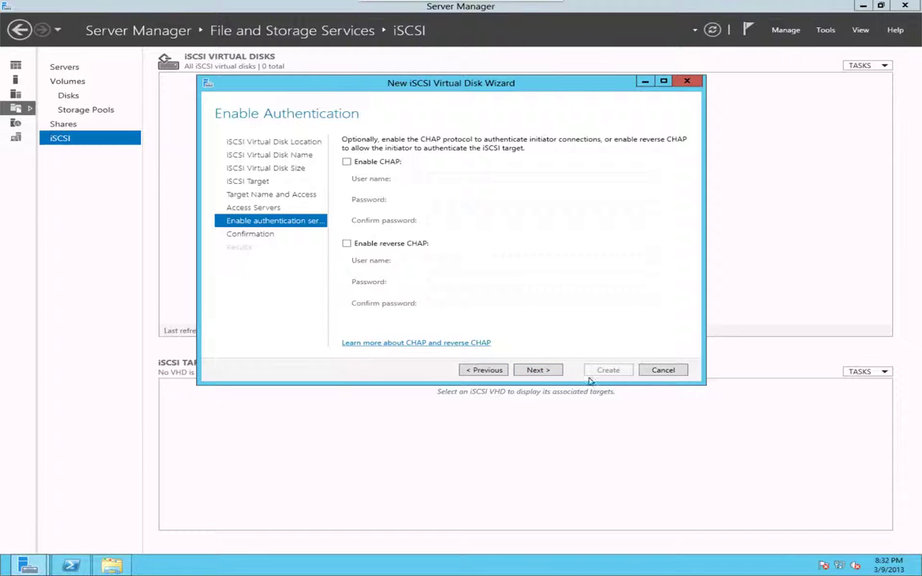
Skip CHAP, create the 10 GB LUN1 disk on D: with target win2012azure, and close the wizard
{"action": "left_click", "coordinate": [533, 372]}
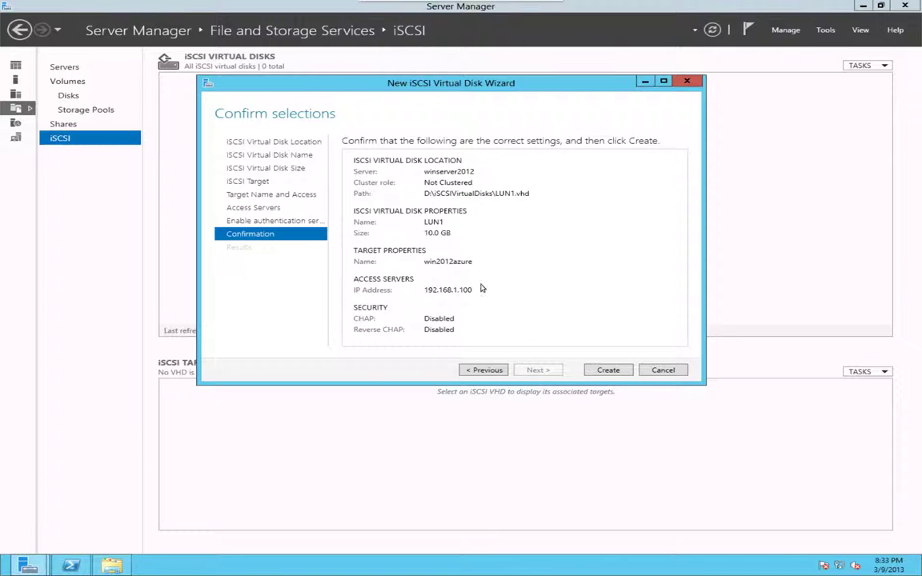
{"action": "left_click", "coordinate": [606, 371]}
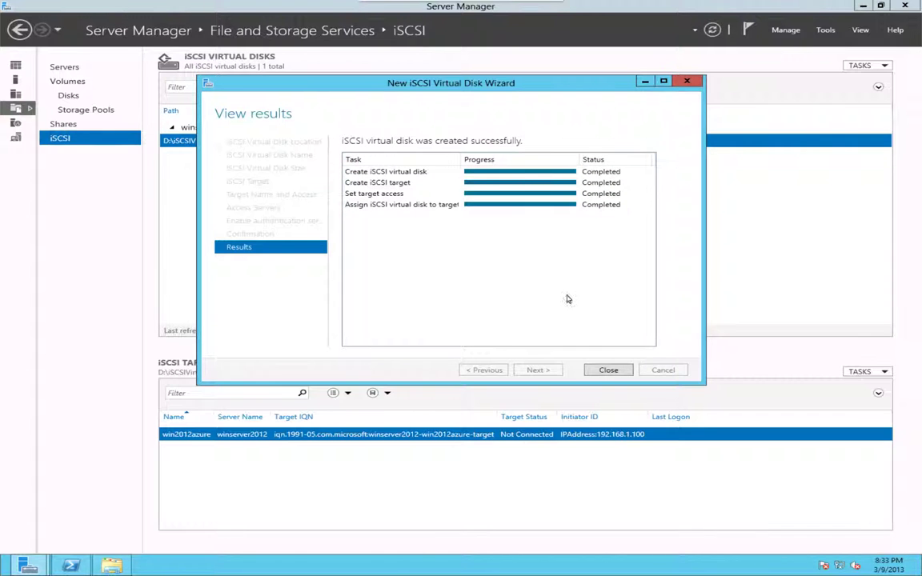
{"action": "left_click", "coordinate": [608, 371]}
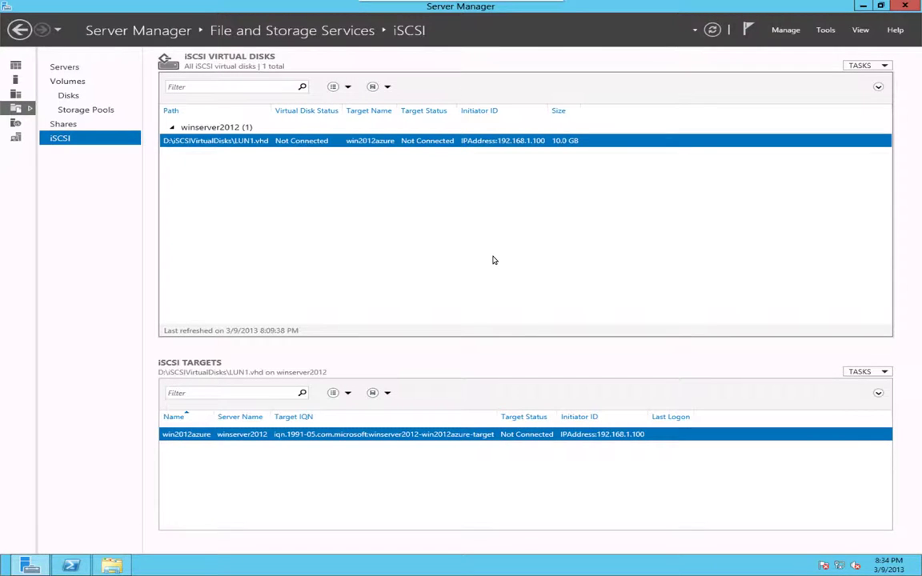
Switch the remote server session from fullscreen to a window using the Remote Desktop bar
{"action": "mouse_move", "coordinate": [407, 7]}
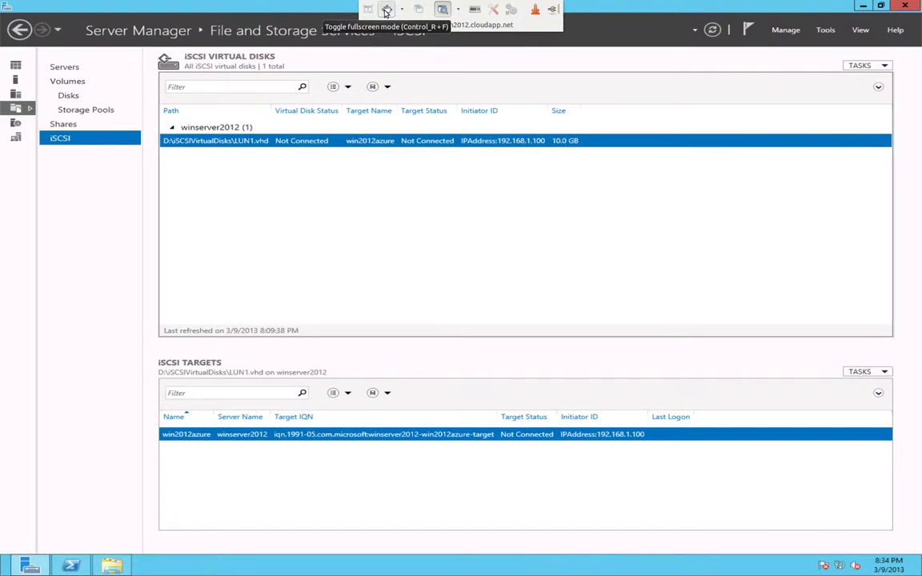
{"action": "left_click", "coordinate": [385, 10]}
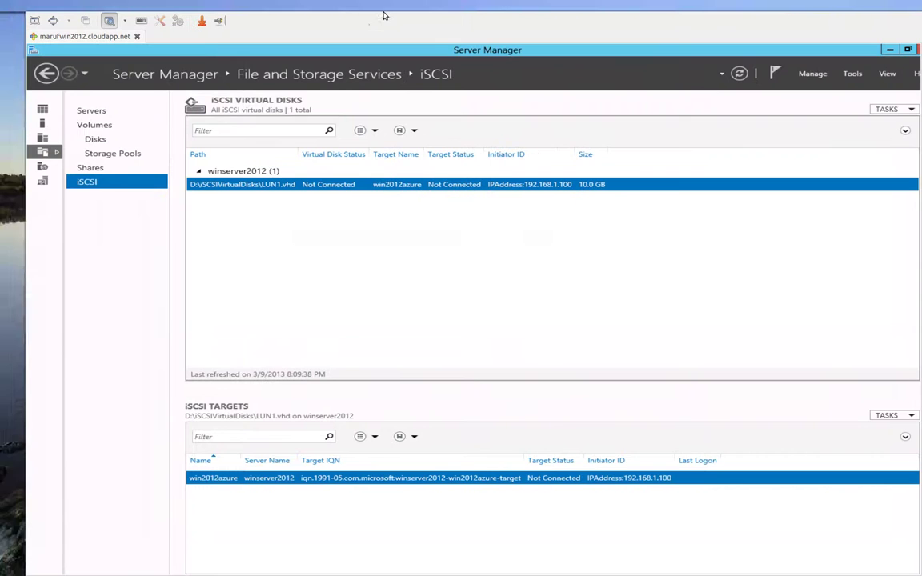